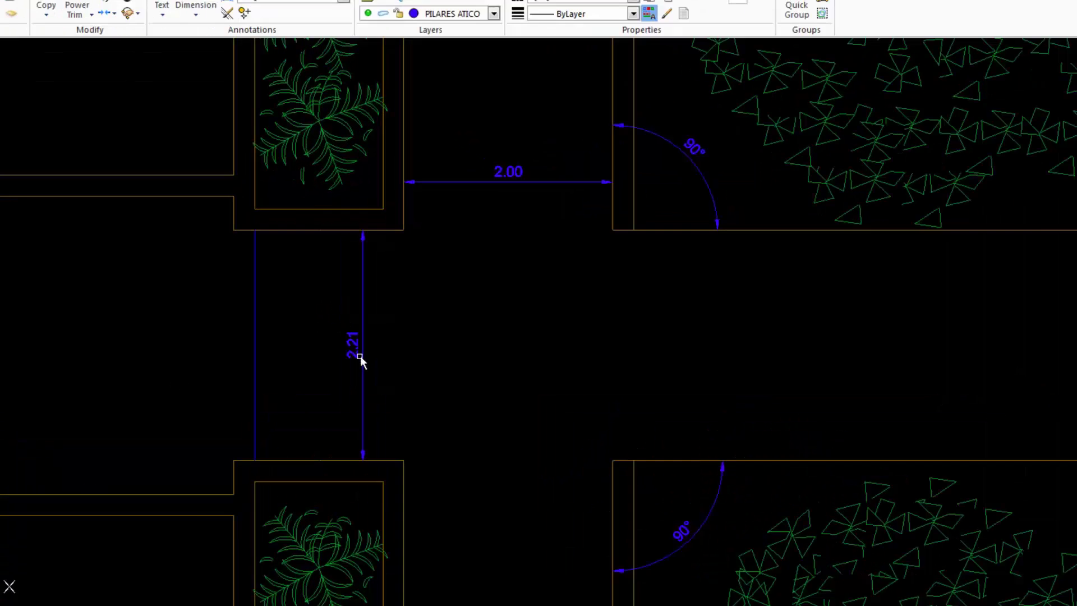
Give the vertical 2.21 dimension the suffix 'm' and the below-text 'max'.
click(352, 321)
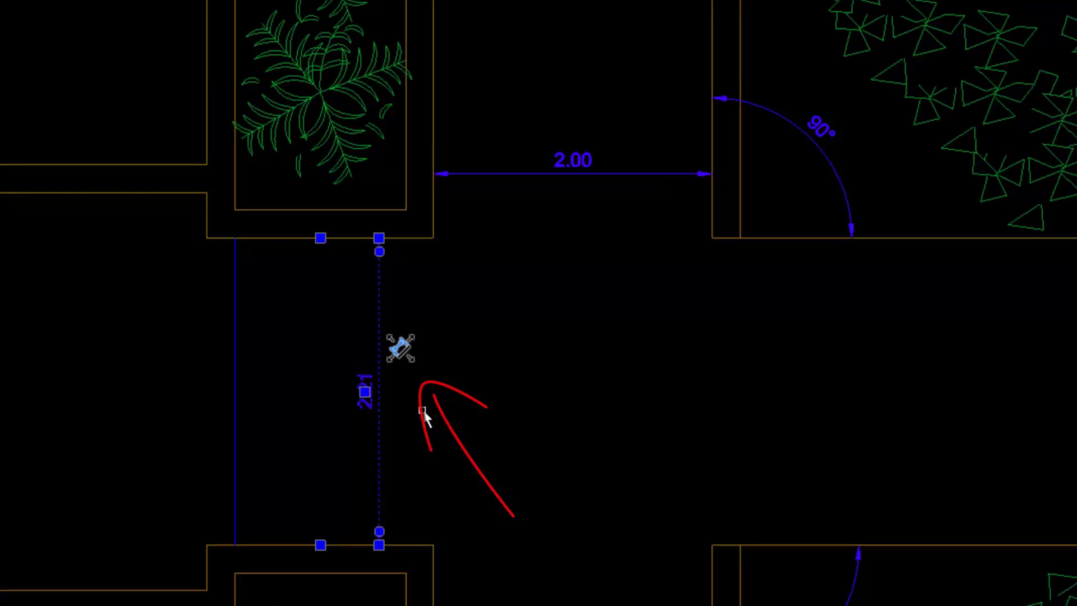
double_click(402, 348)
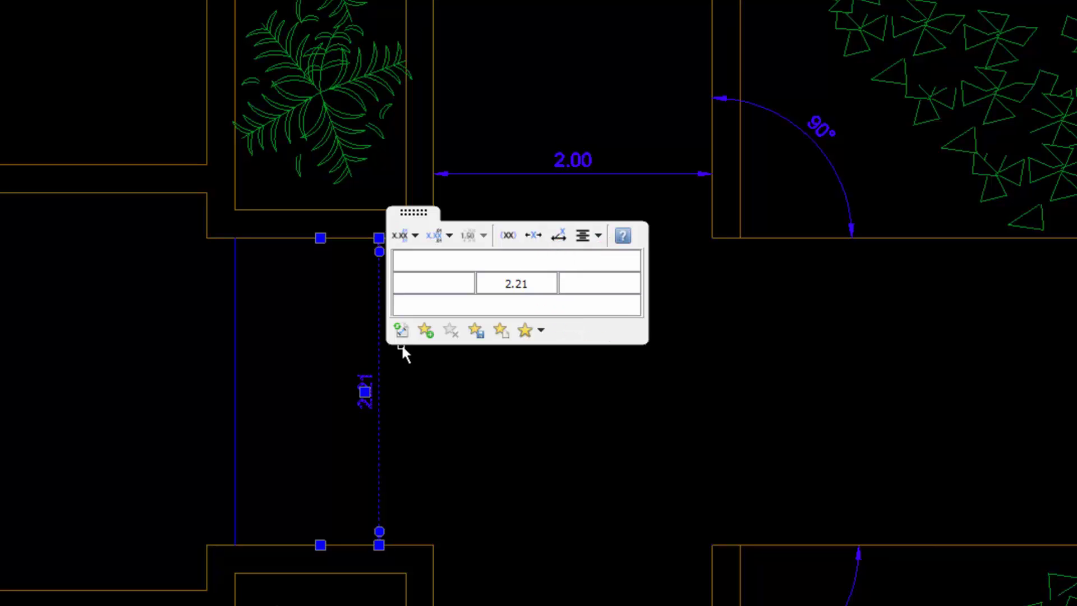
click(593, 282)
text(m)
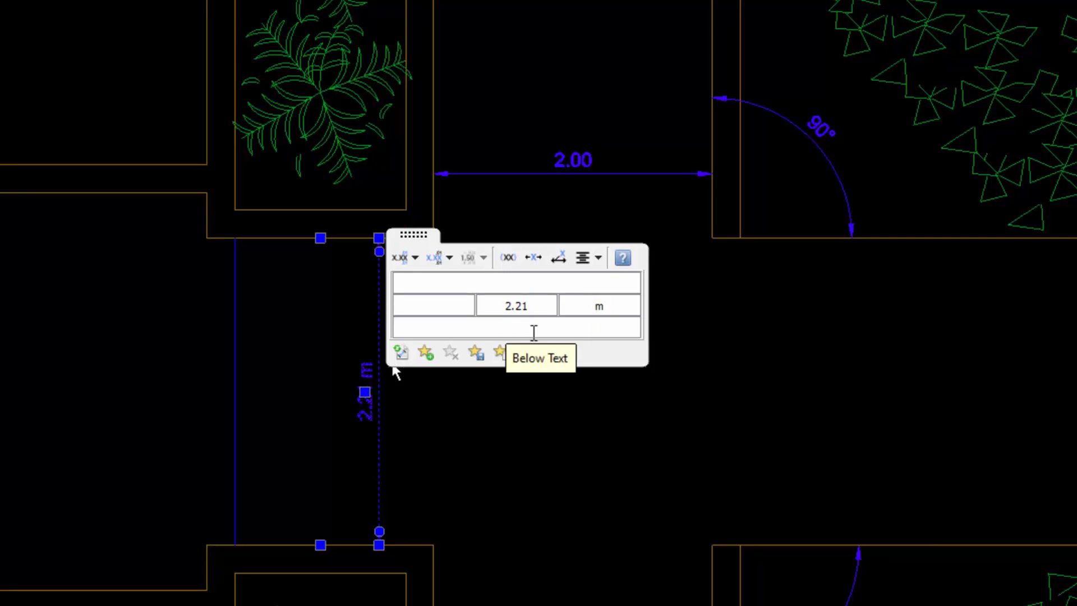
click(545, 326)
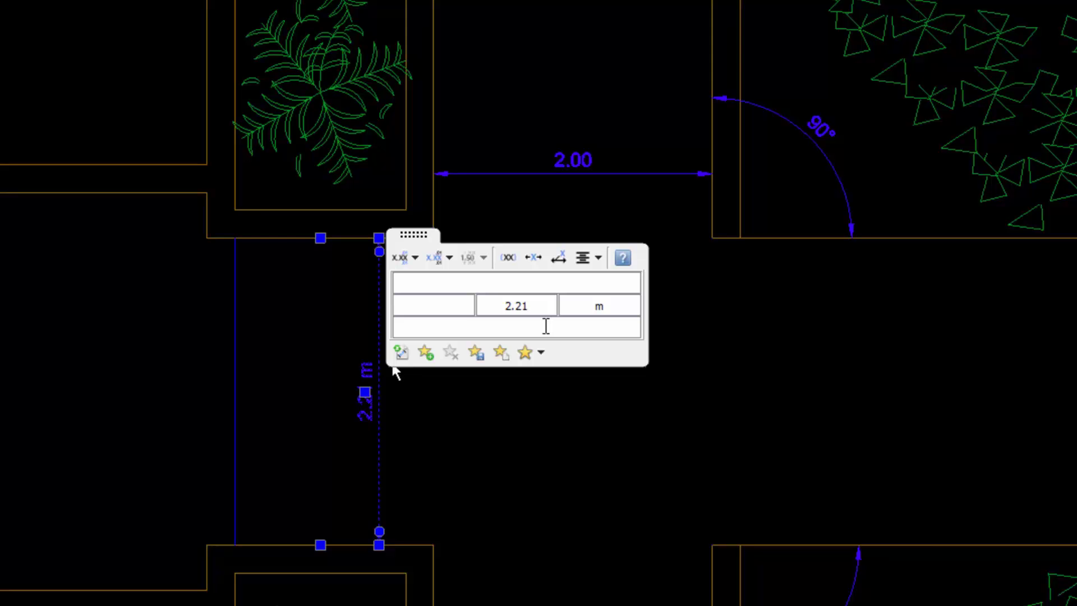
text(max)
click(577, 509)
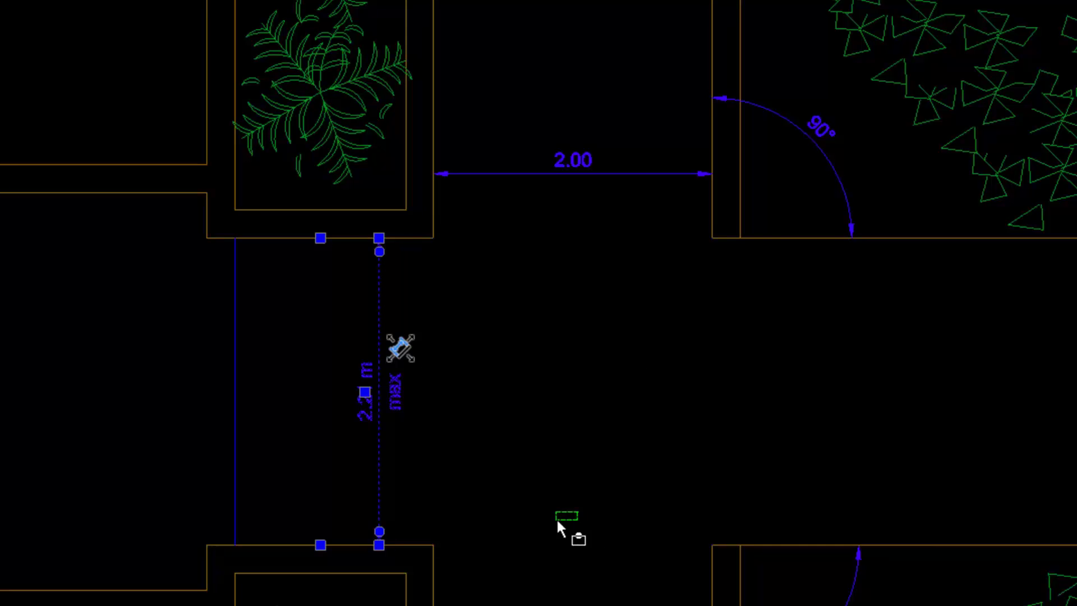
Apply the recent '2.00 m max' text format to the horizontal 2.00 dimension.
key(Escape)
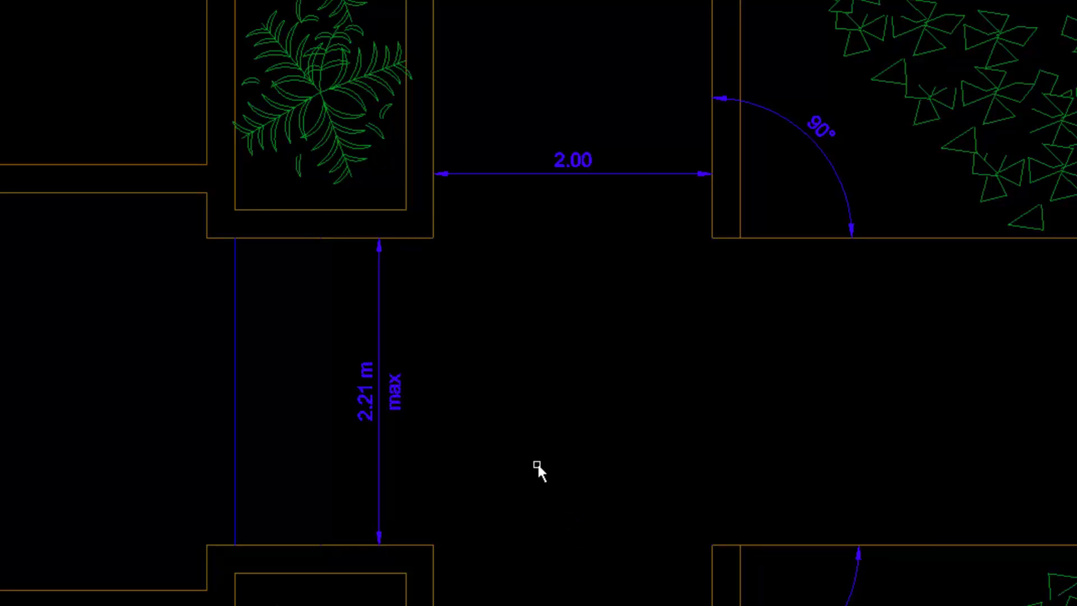
click(587, 174)
double_click(601, 173)
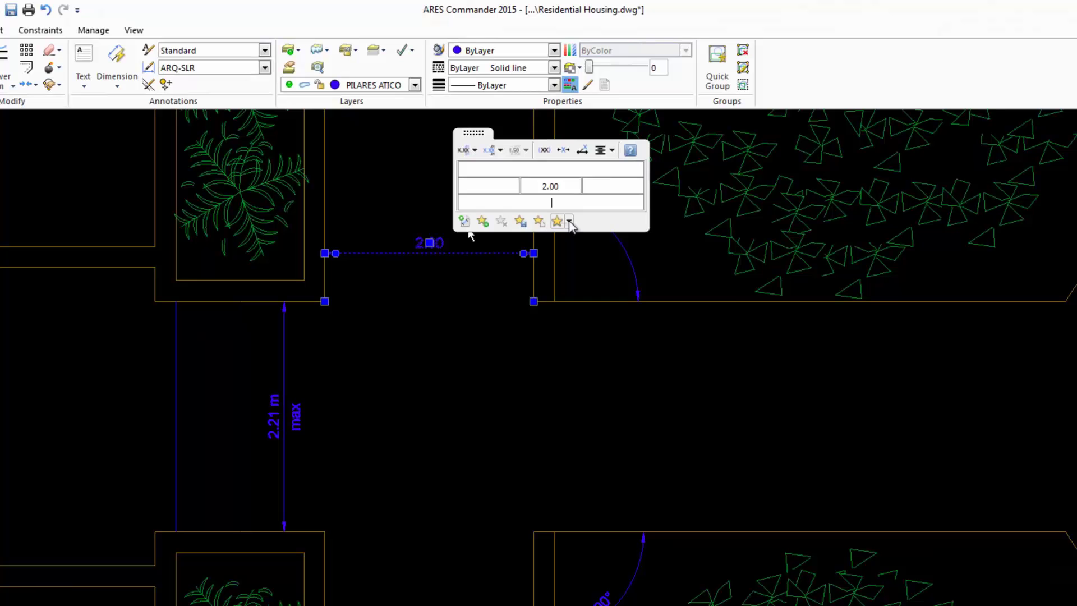
click(569, 222)
mouse_move(683, 306)
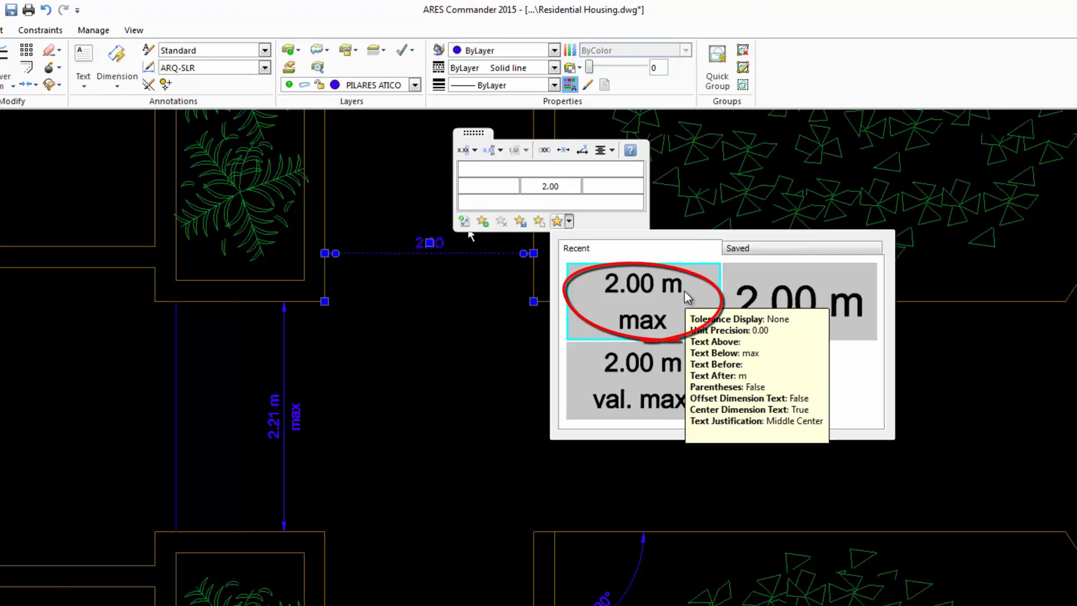
click(683, 290)
click(684, 291)
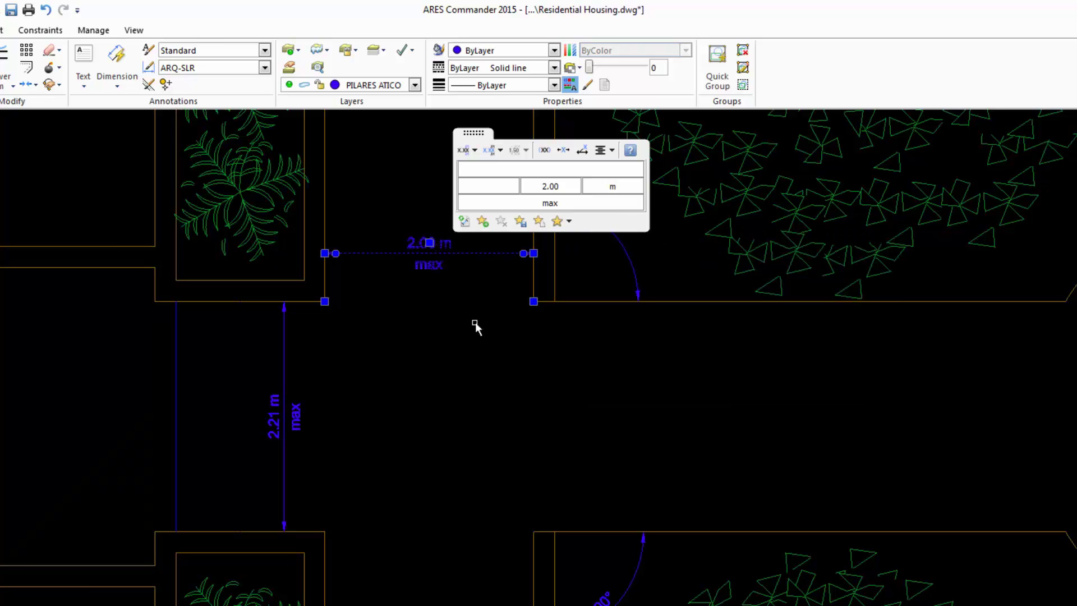
click(468, 295)
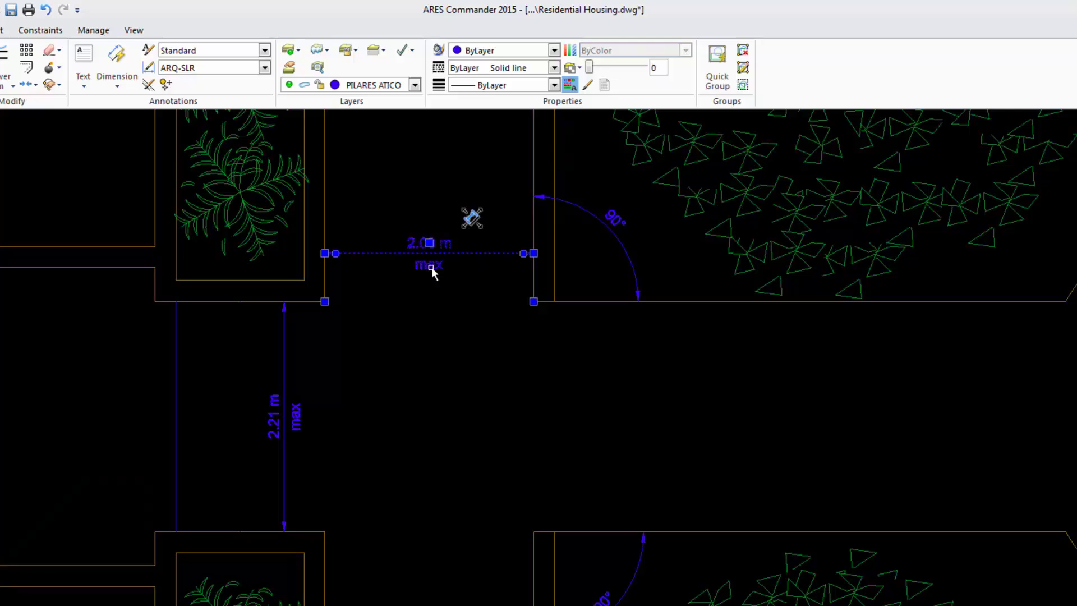
Remove 'max' from the 2.00 dimension and save its format as favourite 'Dim with Unit'.
double_click(452, 244)
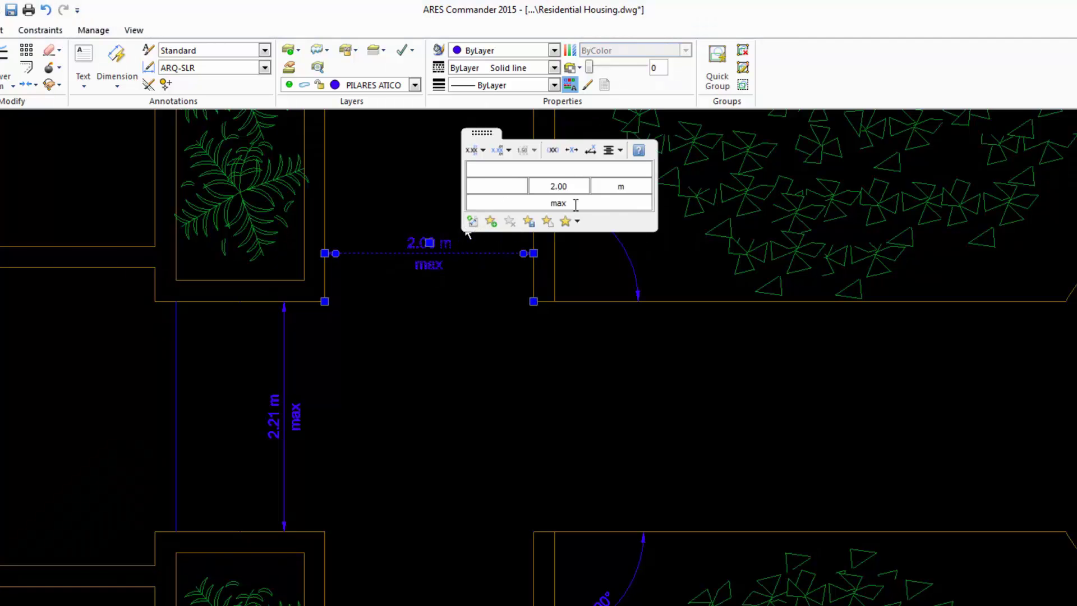
key(BackSpace)
key(BackSpace)
key(BackSpace)
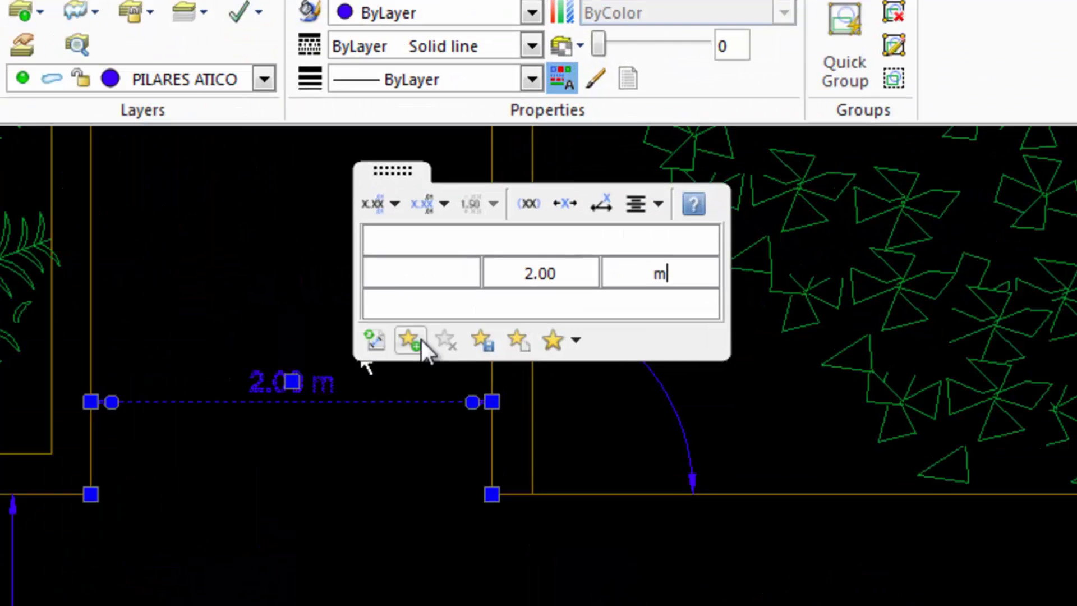
click(412, 342)
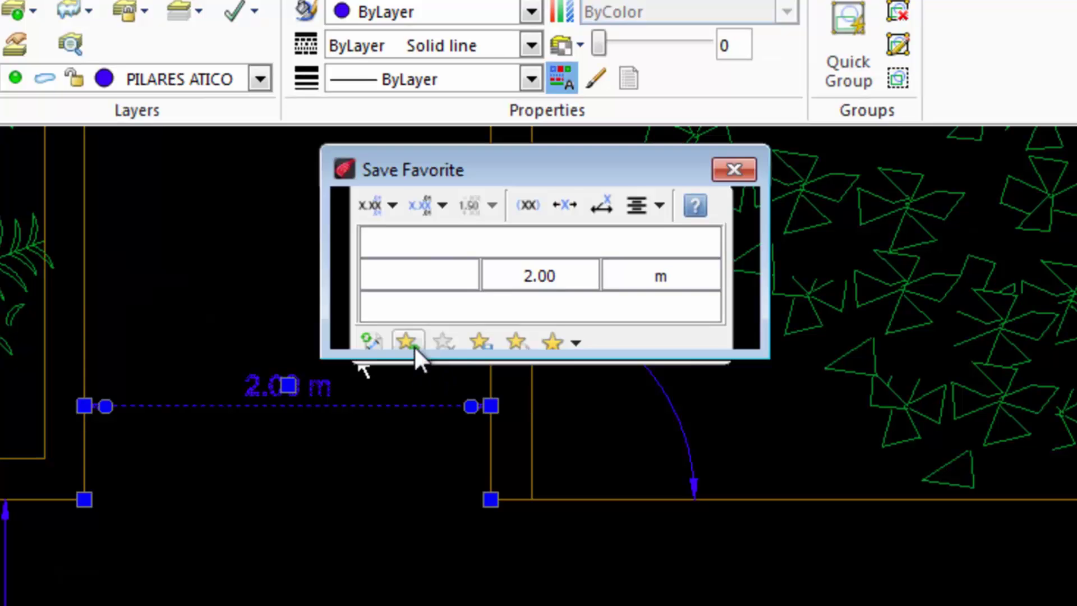
text(Dim with Unit)
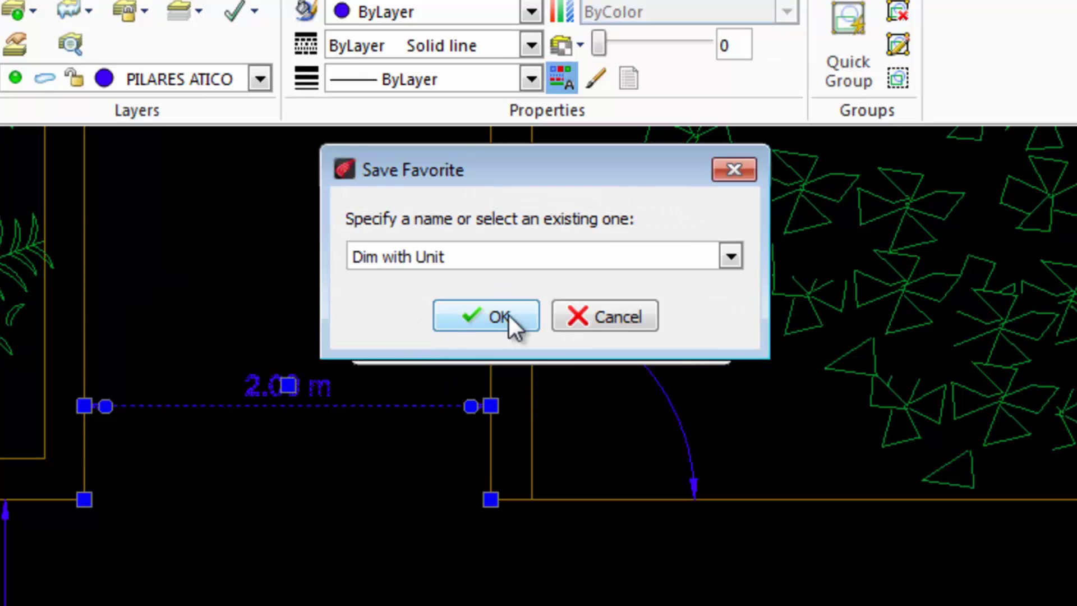
click(509, 315)
Apply the saved '37.06 m' favourite format to the vertical 37.06 dimension.
click(569, 473)
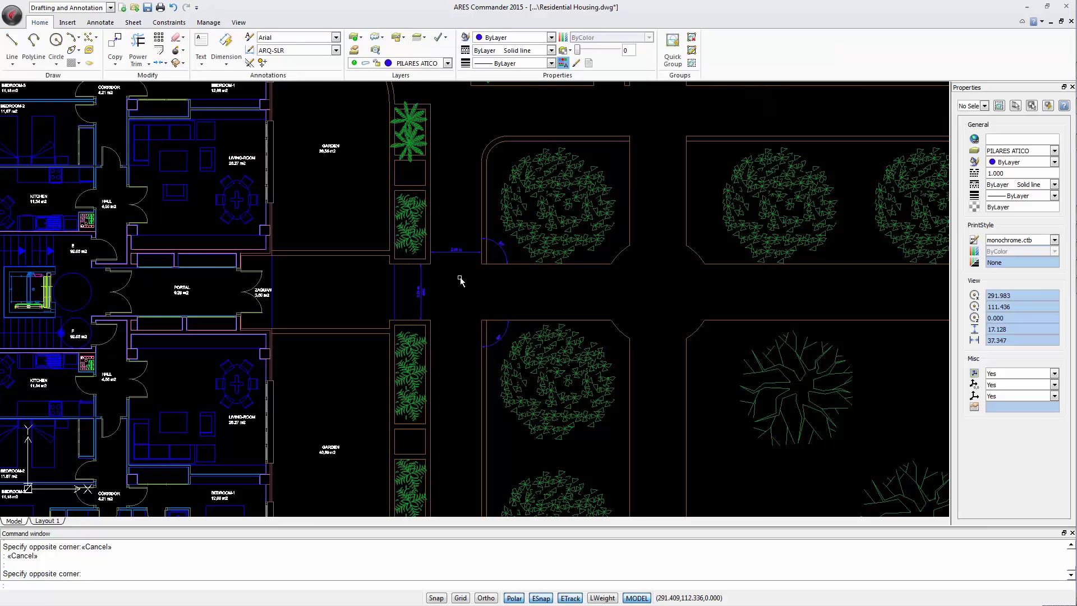
mouse_move(246, 163)
middle_down()
mouse_move(388, 217)
mouse_move(583, 327)
middle_up()
scroll(388, 217, up, 2)
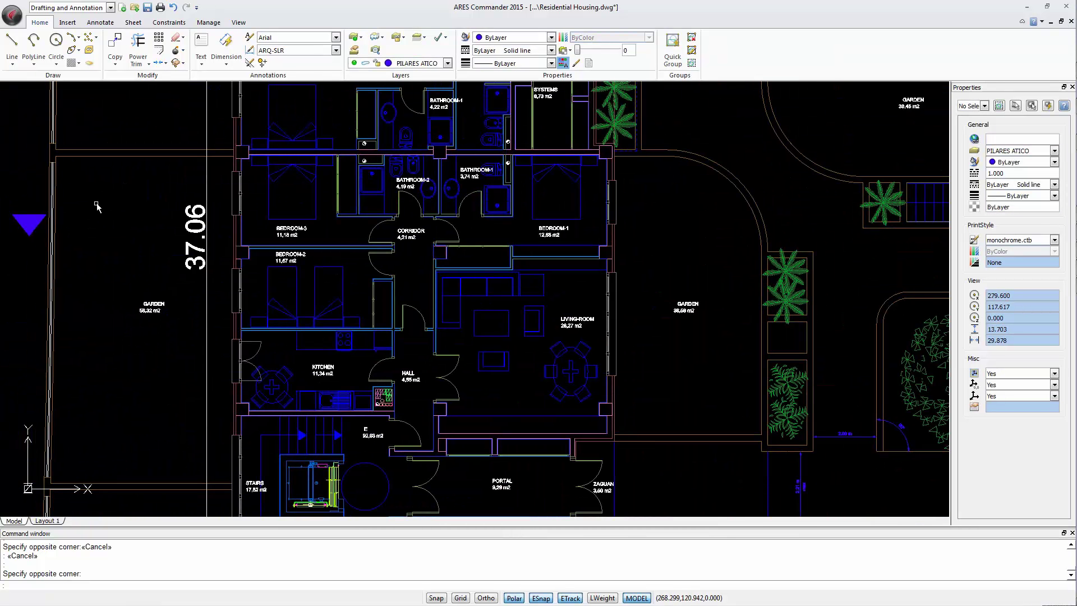
click(203, 235)
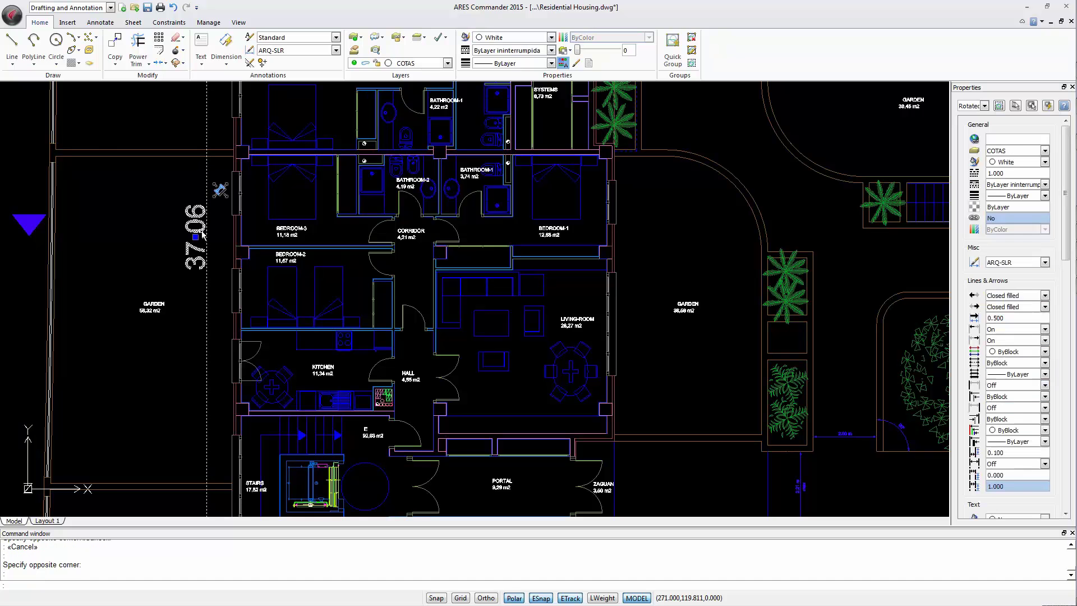
click(220, 191)
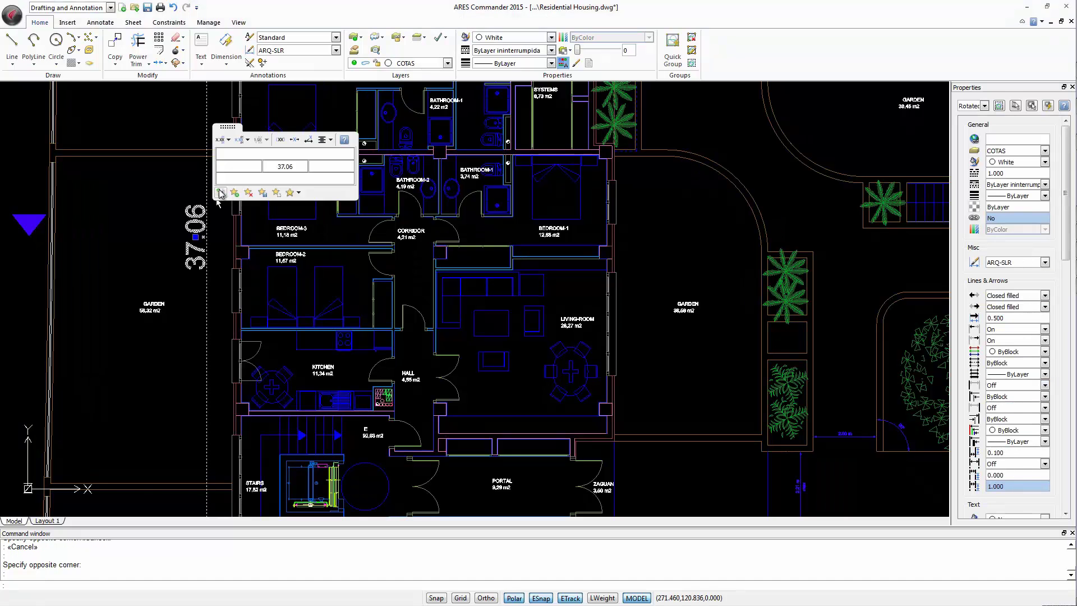
click(298, 192)
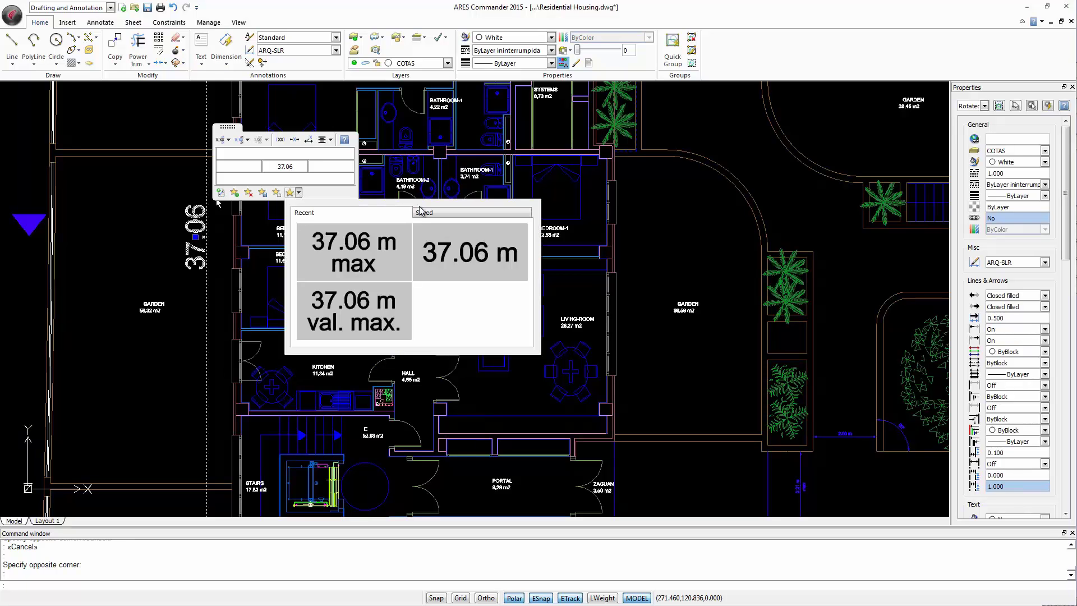
click(452, 216)
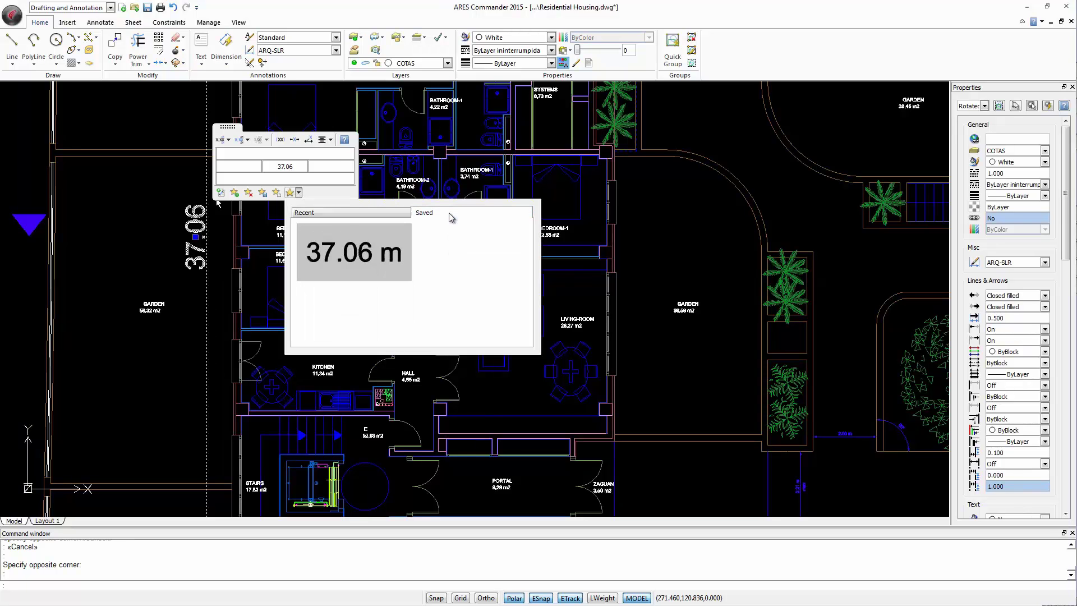
click(349, 255)
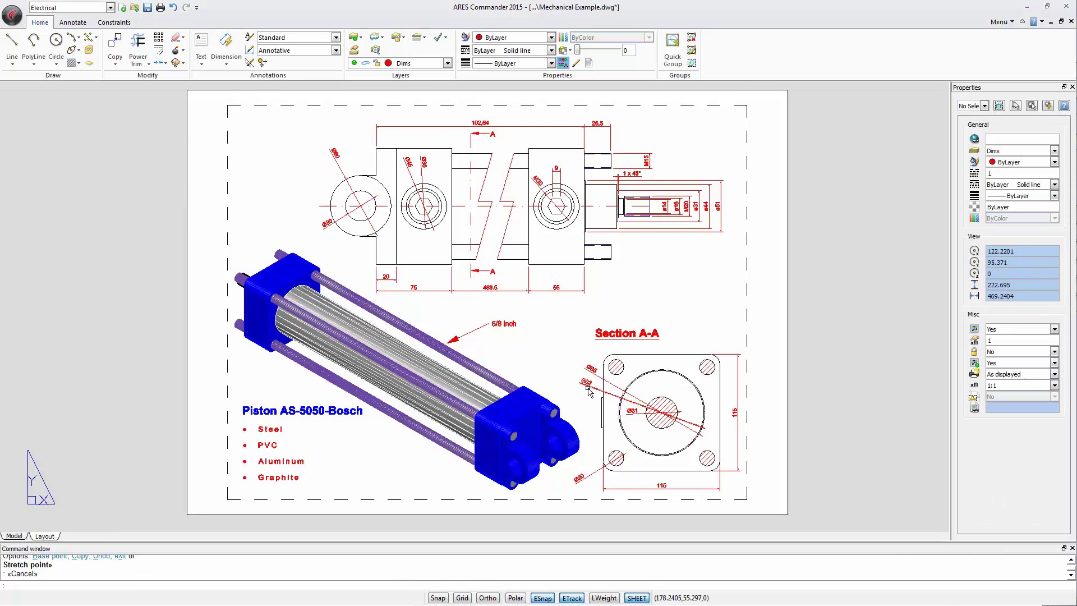
Set the 102,64 dimension's tolerance to Deviation, upper 0.5 and lower 0.4.
scroll(469, 120, up, 3)
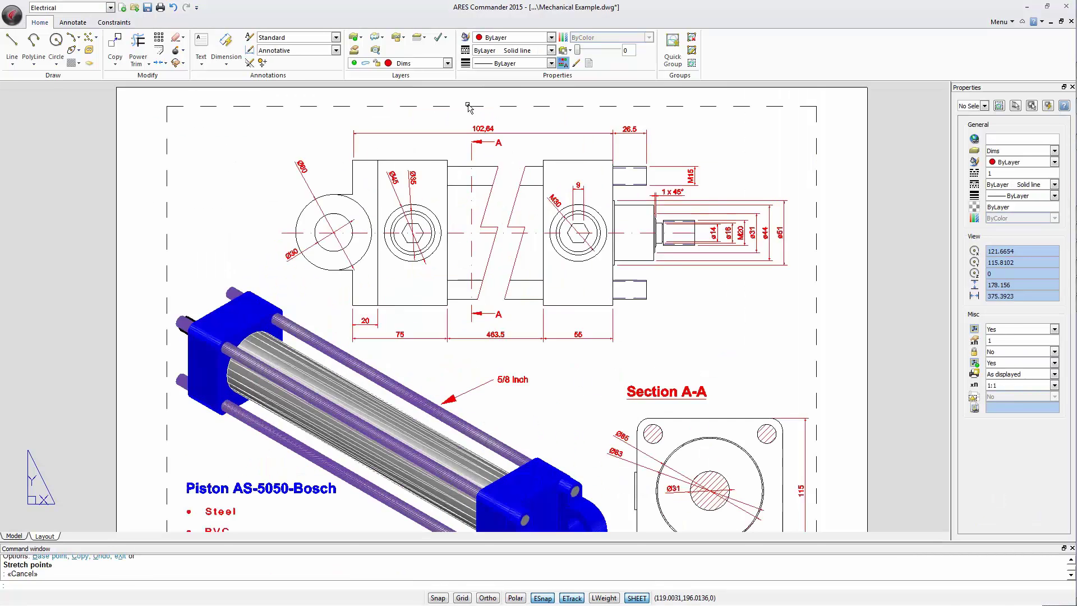
scroll(469, 121, up, 4)
mouse_move(500, 137)
middle_down()
mouse_move(481, 201)
mouse_move(402, 298)
middle_up()
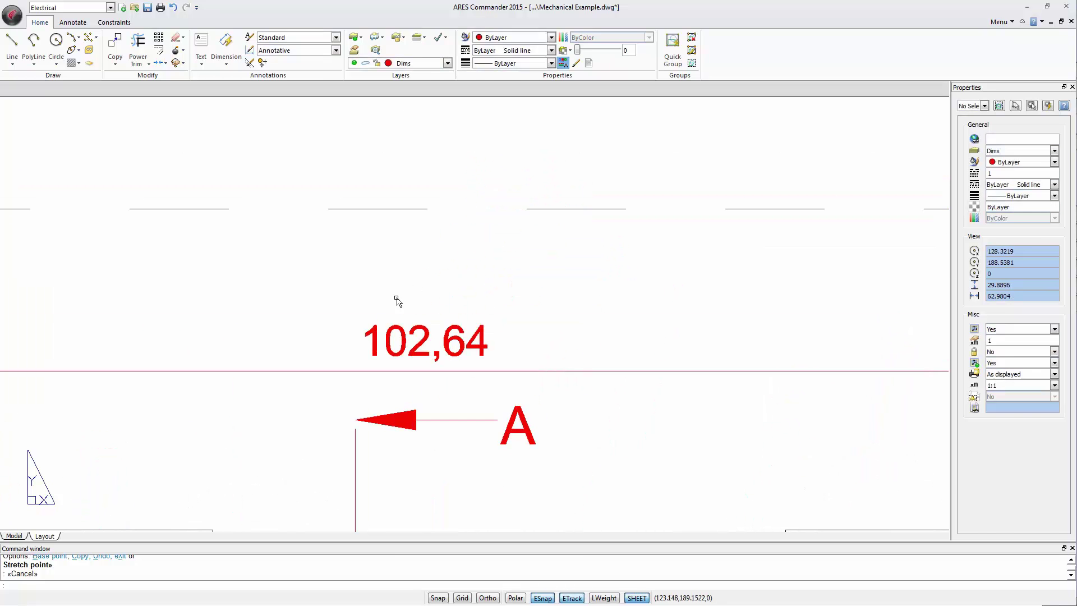
click(428, 335)
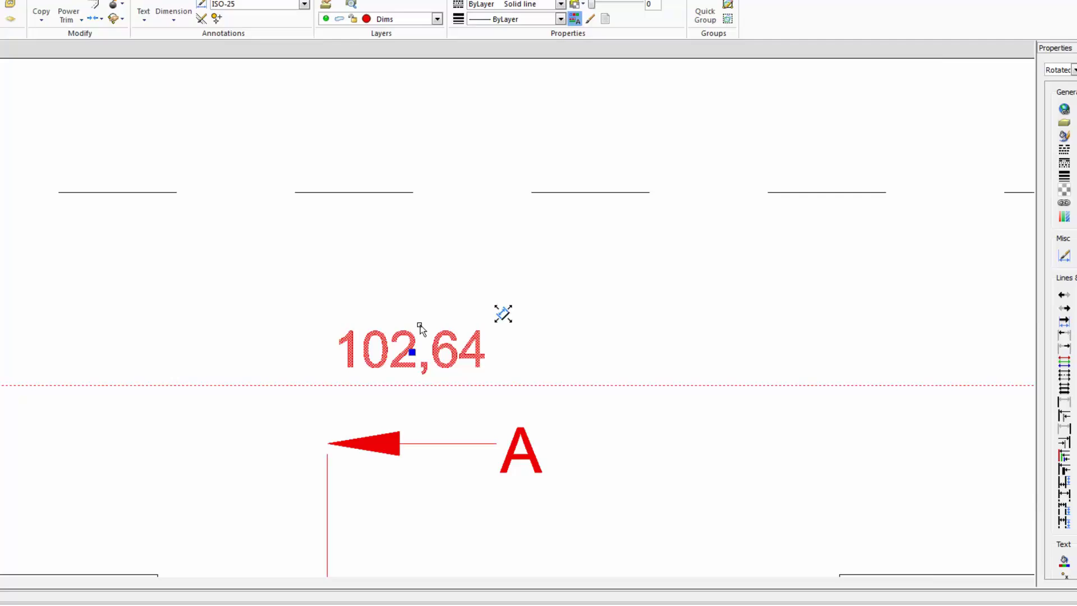
click(503, 336)
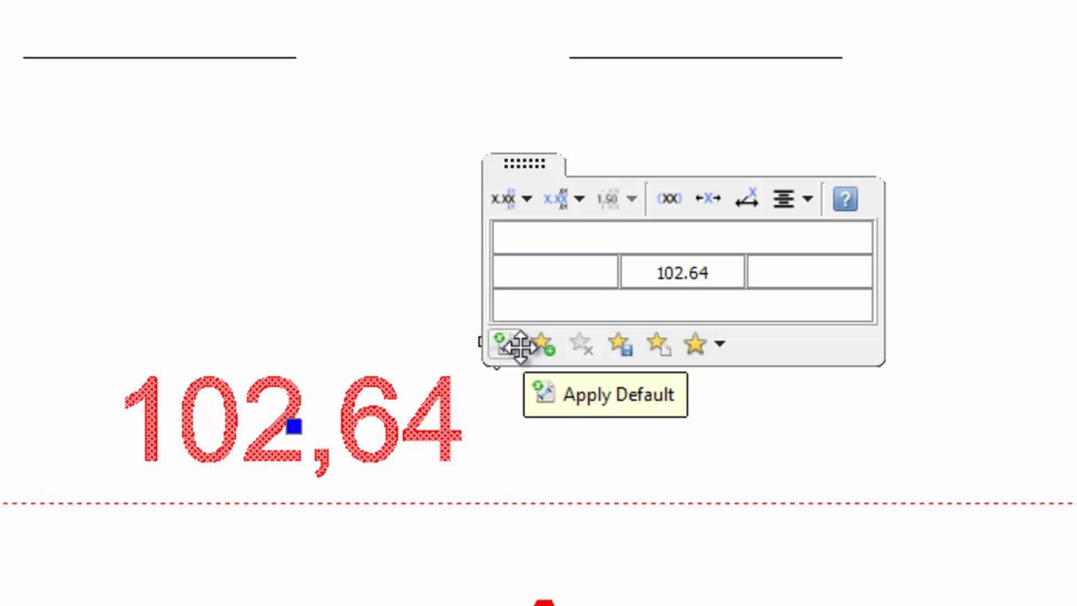
click(528, 202)
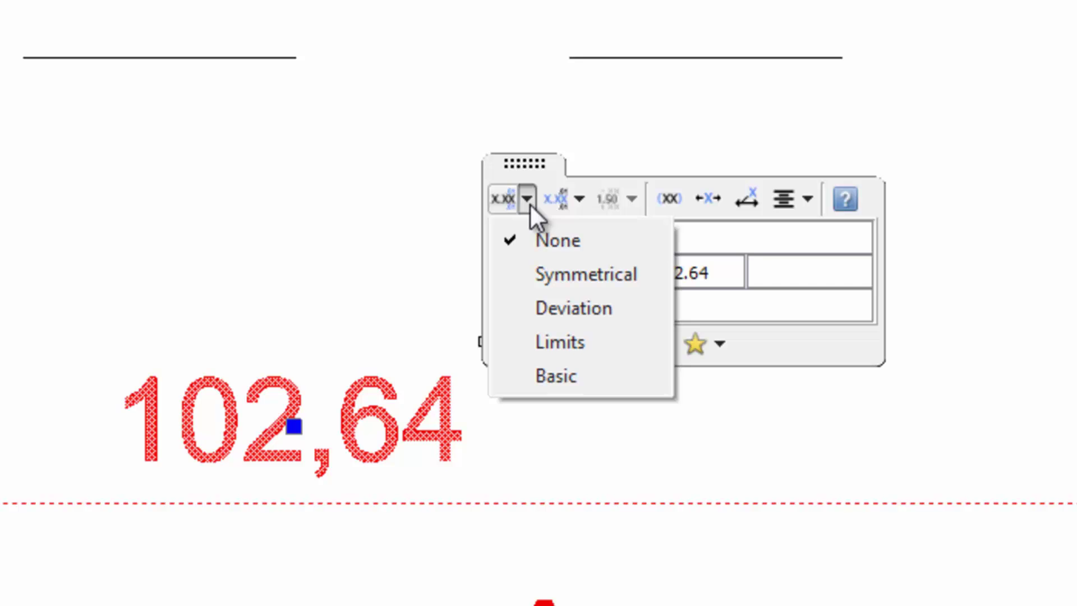
click(588, 307)
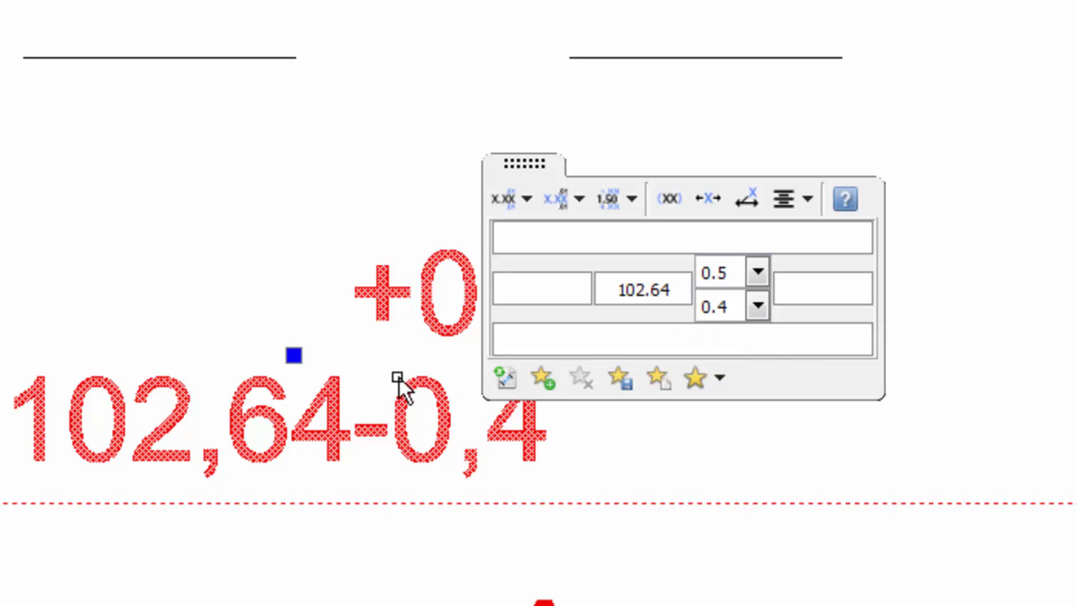
Set the dimension's primary precision to 0.0 so it reads 102,6.
click(580, 201)
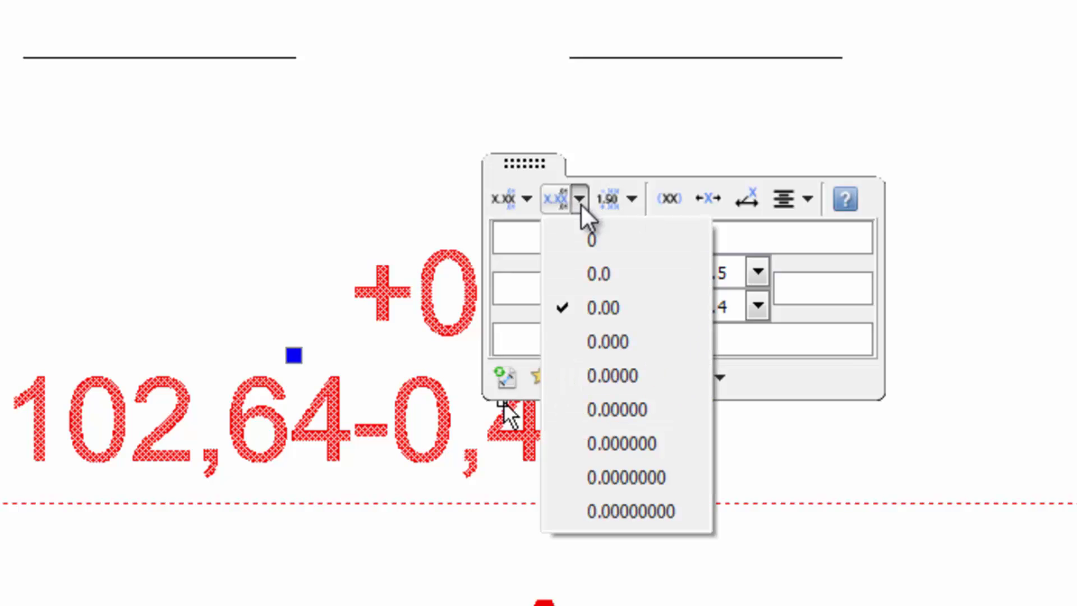
click(627, 342)
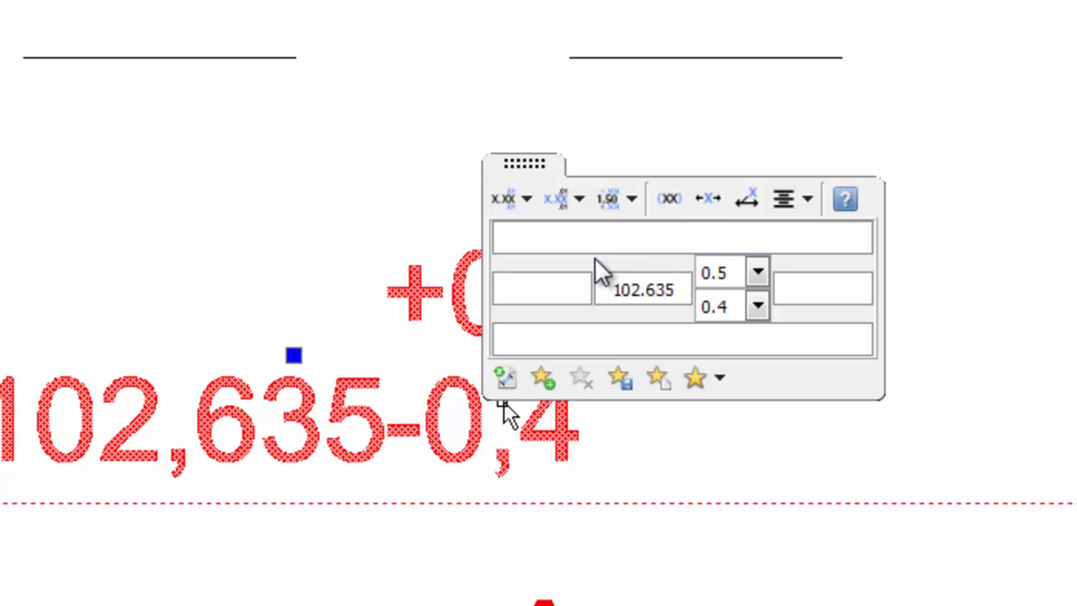
click(579, 199)
click(619, 308)
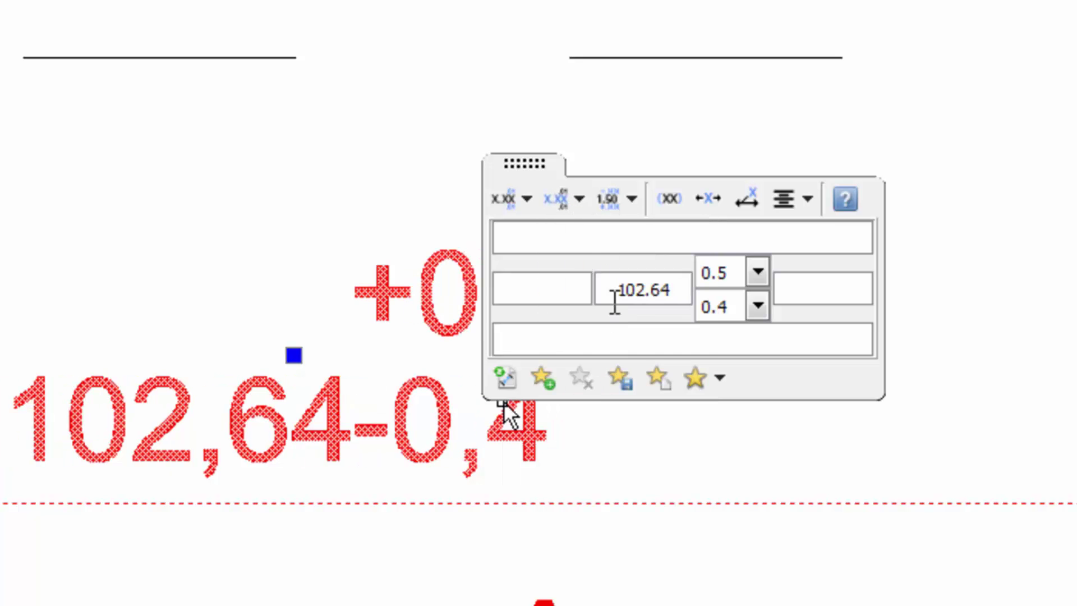
click(577, 201)
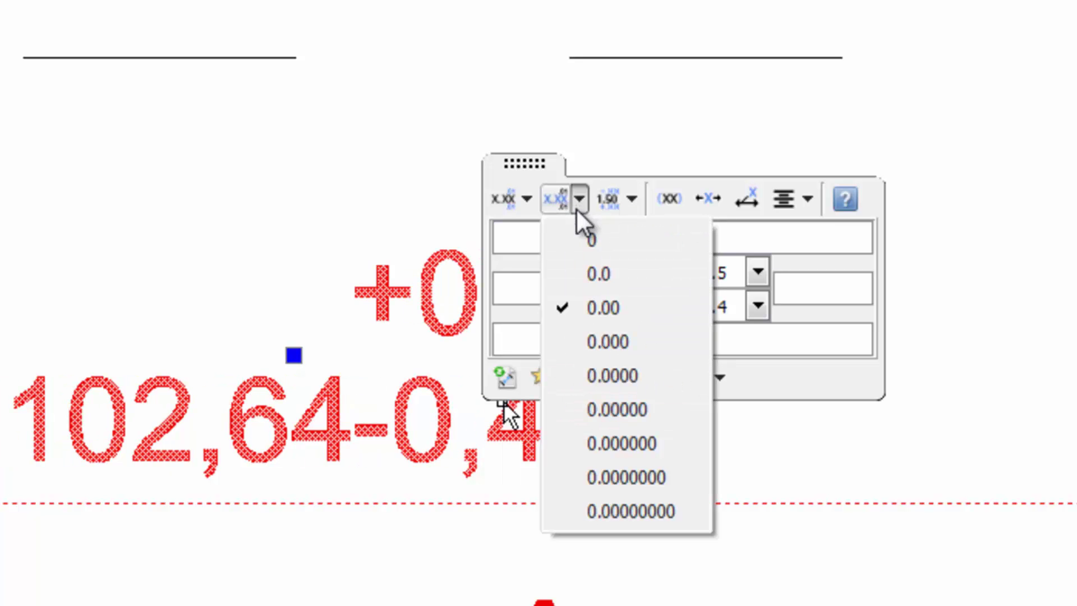
click(609, 275)
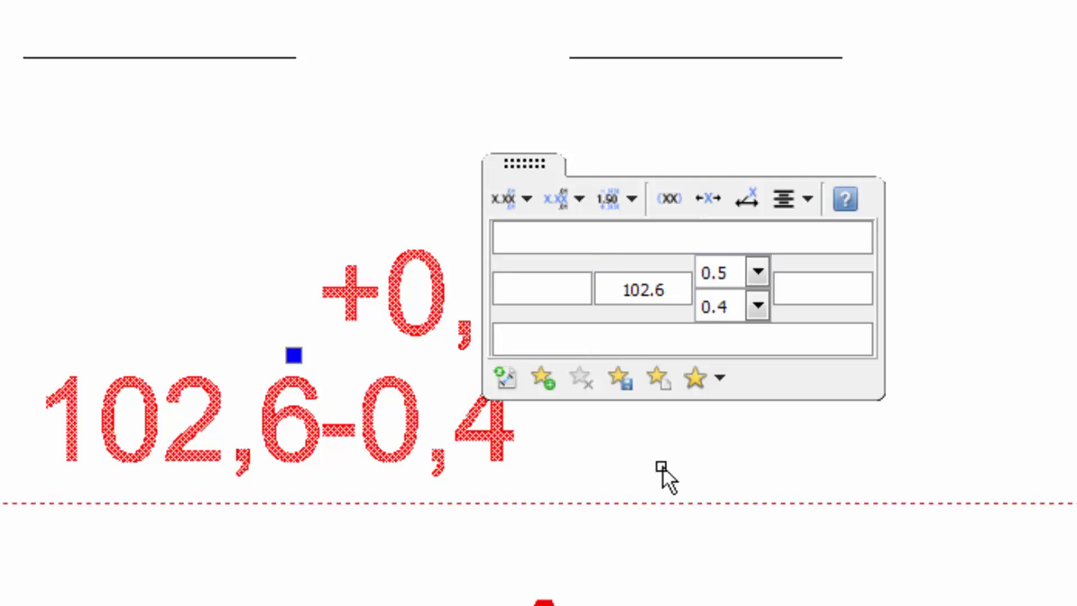
Set the tolerance precision to 0.0 so the tolerances read +0,5/-0,4.
click(631, 200)
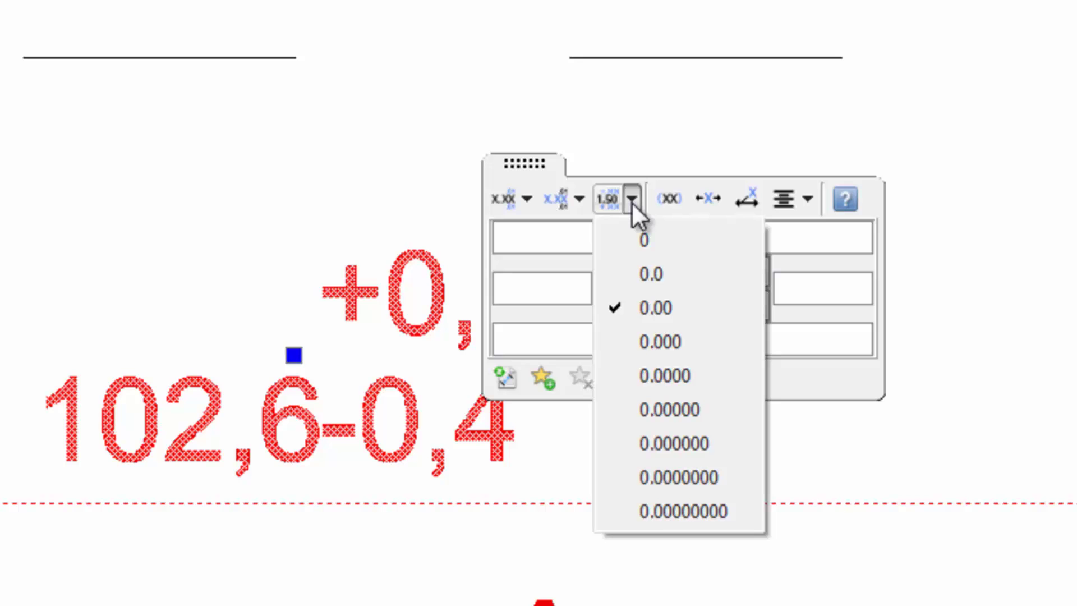
click(664, 409)
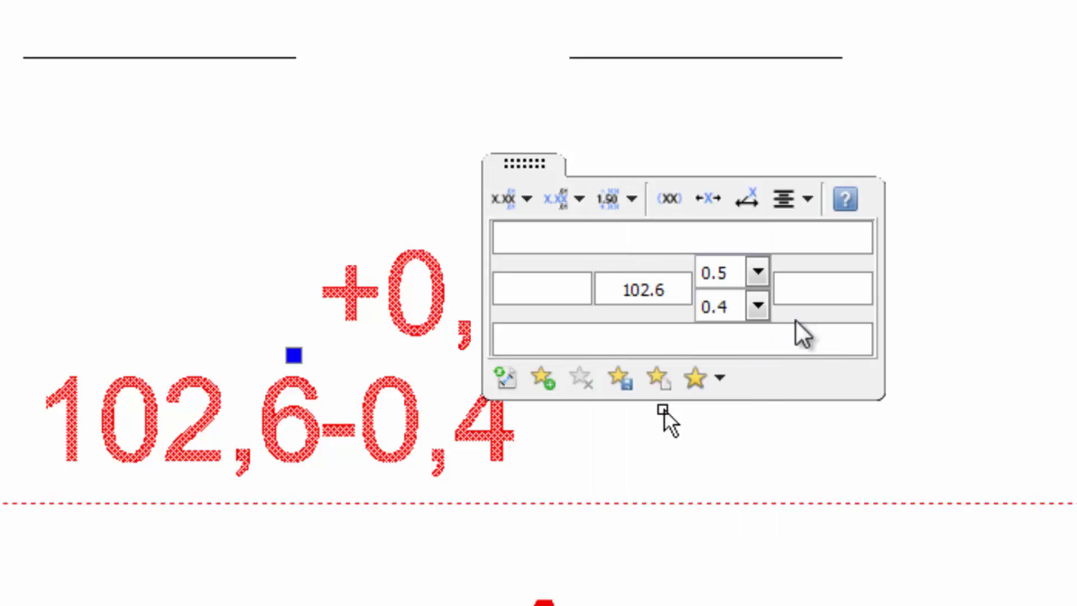
click(631, 200)
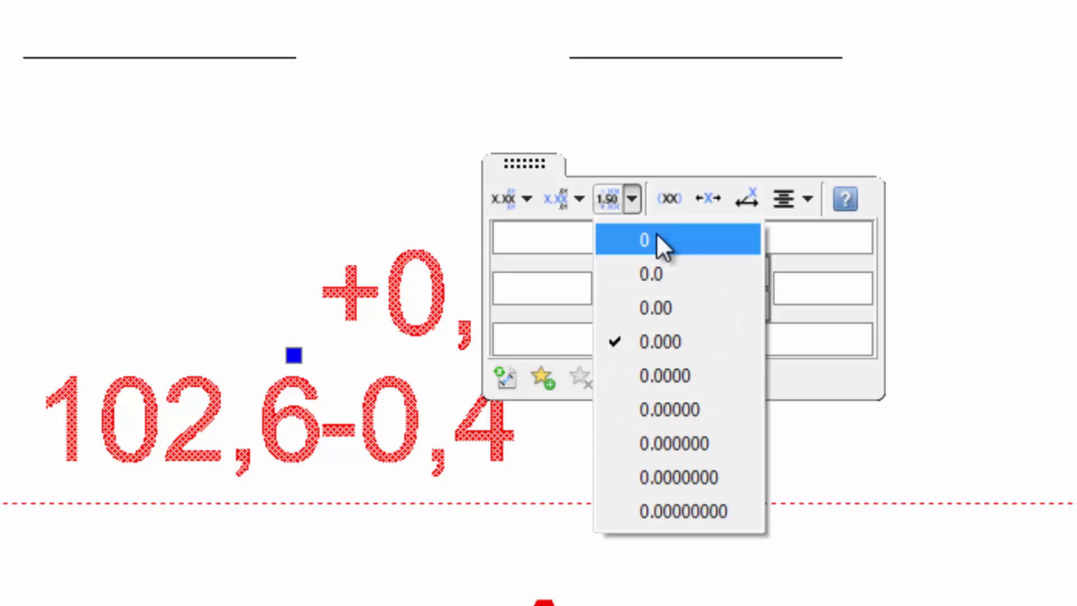
click(662, 240)
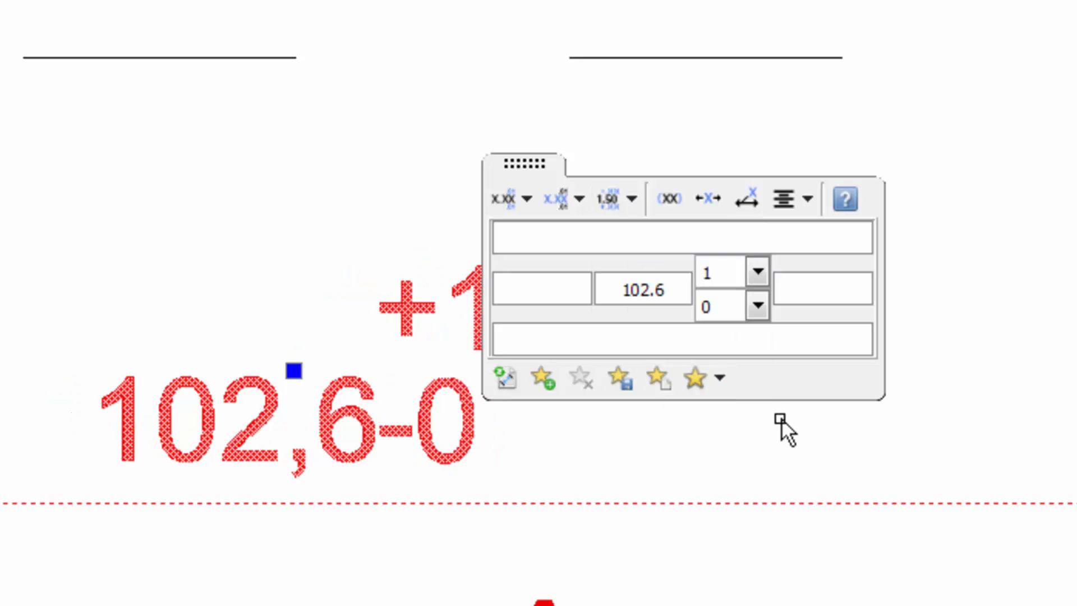
click(632, 201)
click(671, 280)
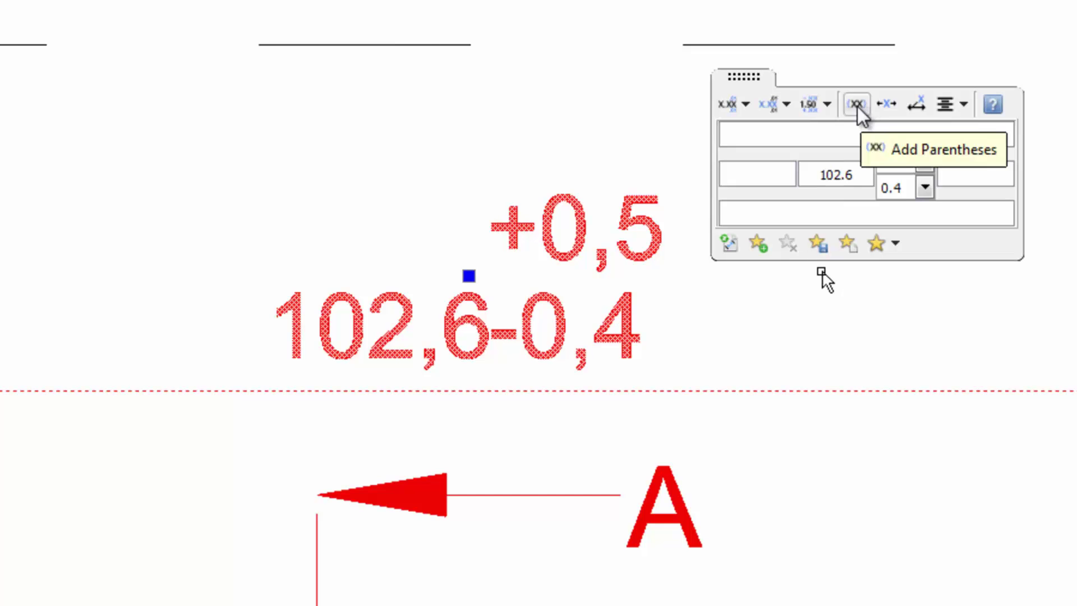
click(854, 106)
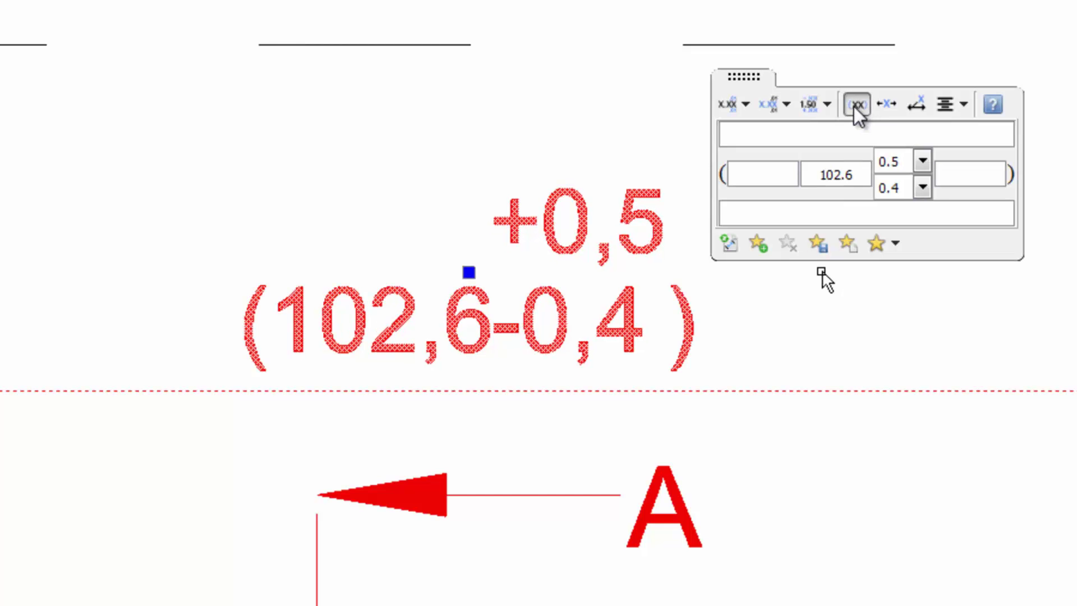
click(853, 106)
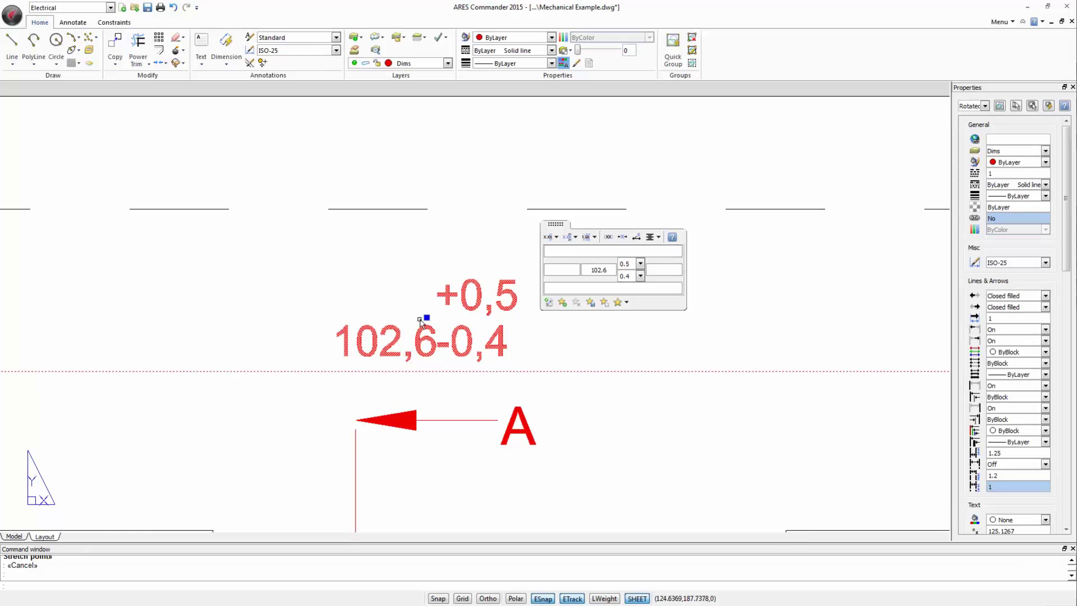
Drag the 102,6 text left along its line, then restore it with Center Dimension Text.
click(427, 318)
scroll(503, 311, up, 1)
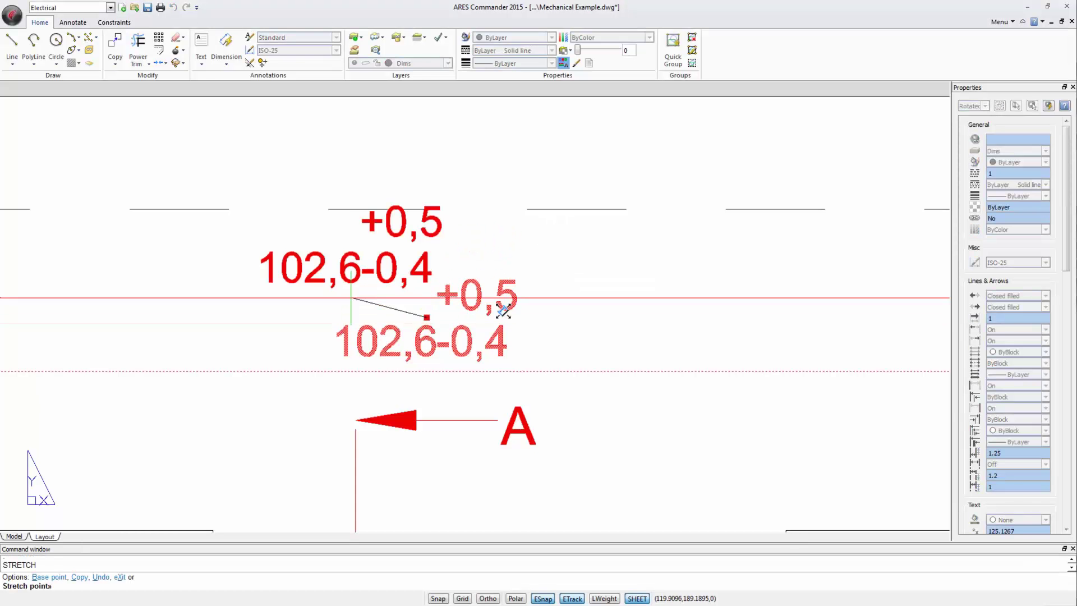
scroll(508, 309, down, 4)
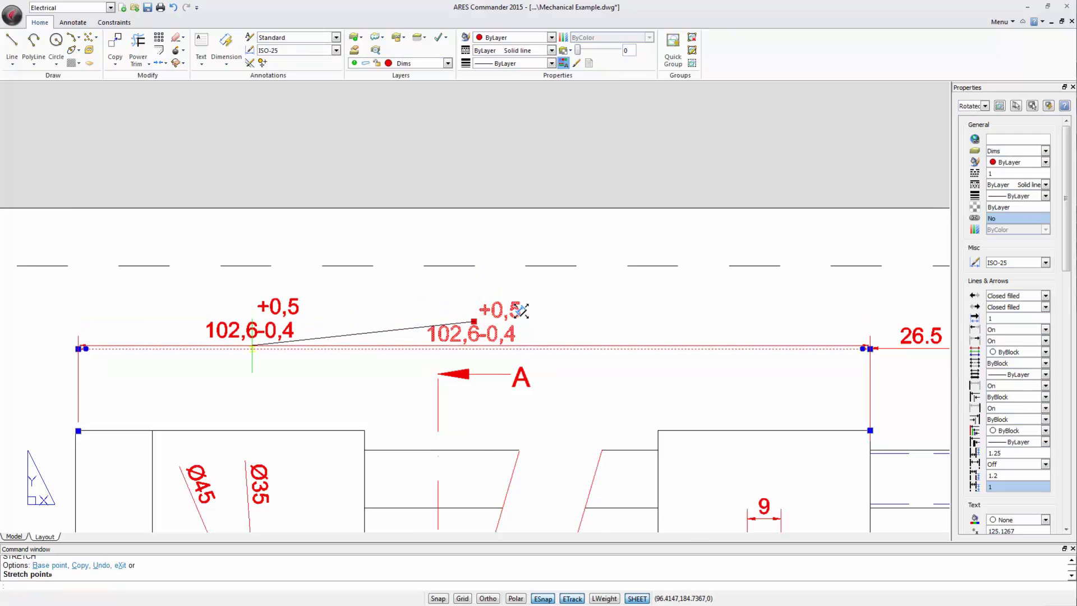
click(253, 348)
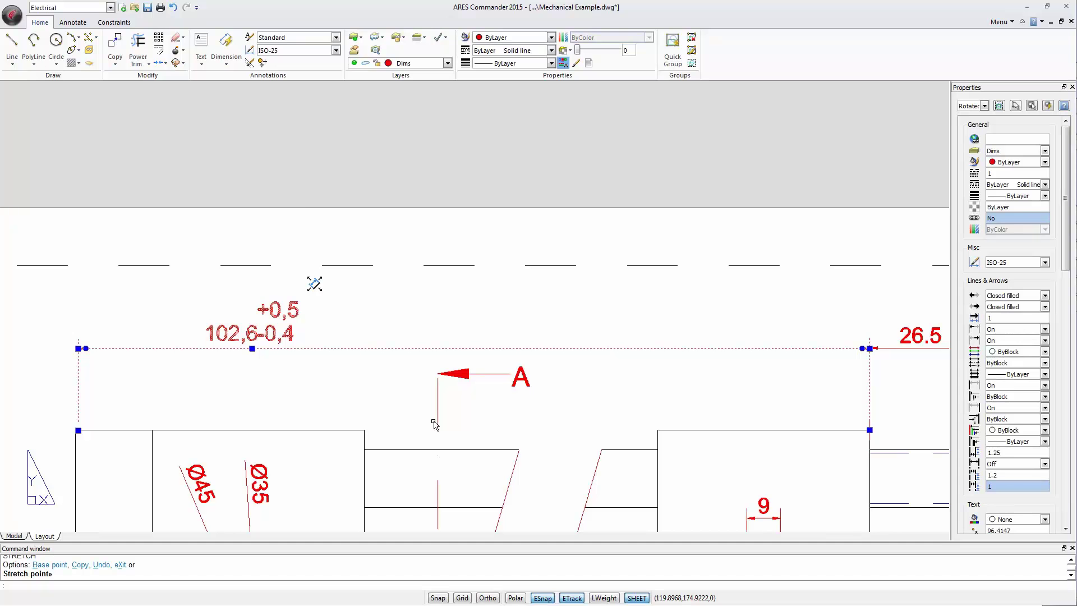
click(316, 283)
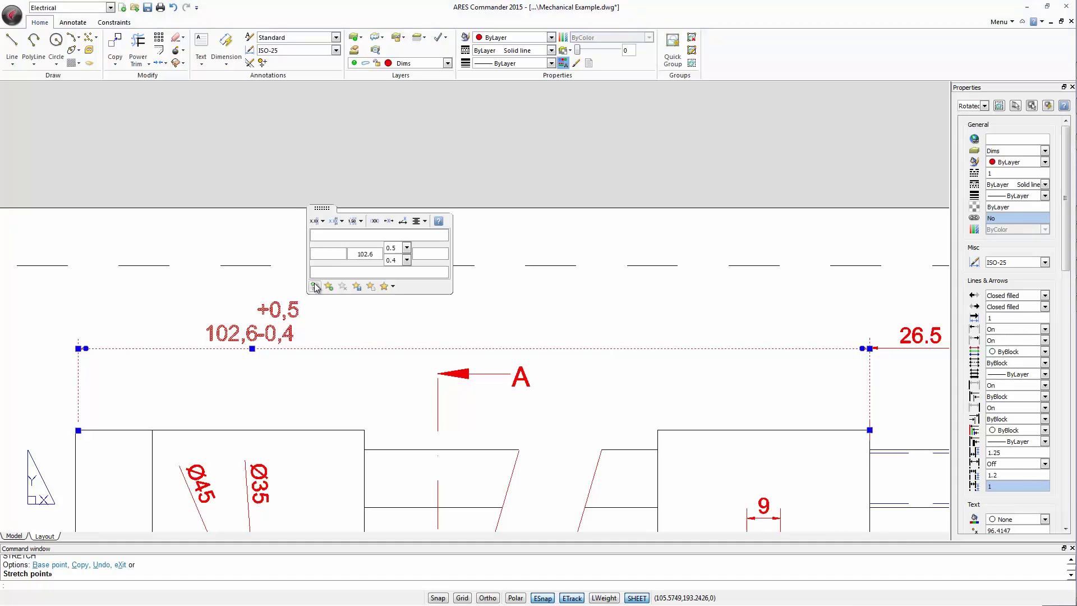
click(390, 223)
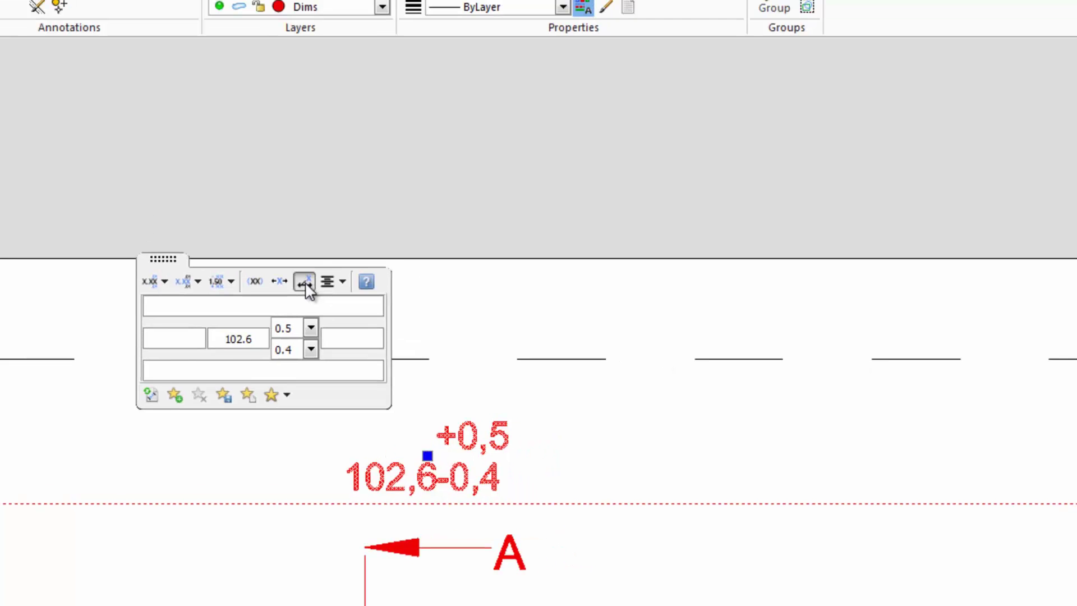
Enable Offset Dimension Text, place the text up-right with a leader, then undo the move.
click(304, 282)
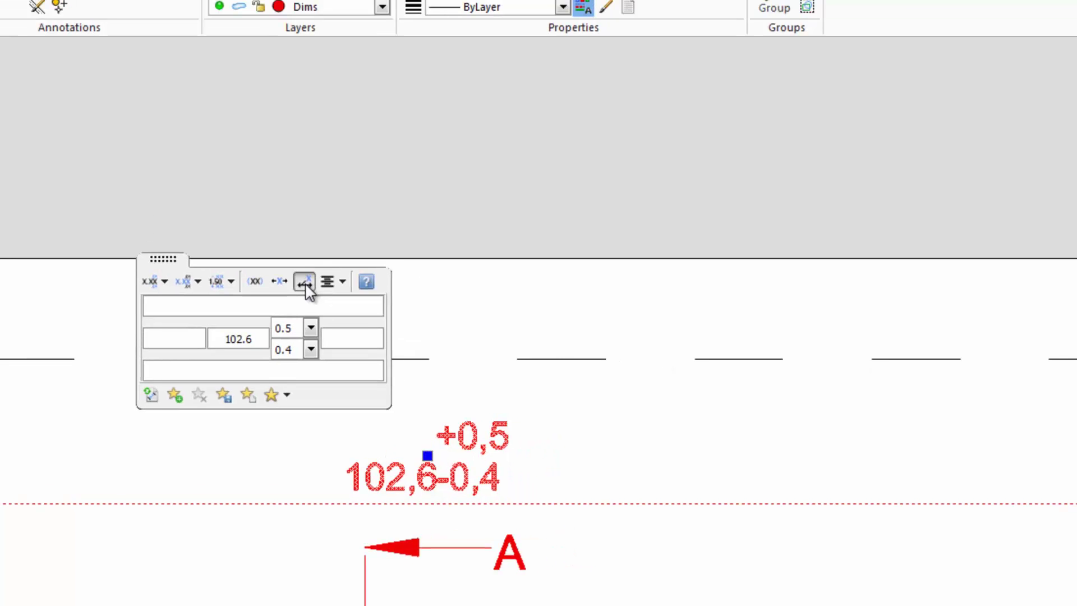
click(427, 456)
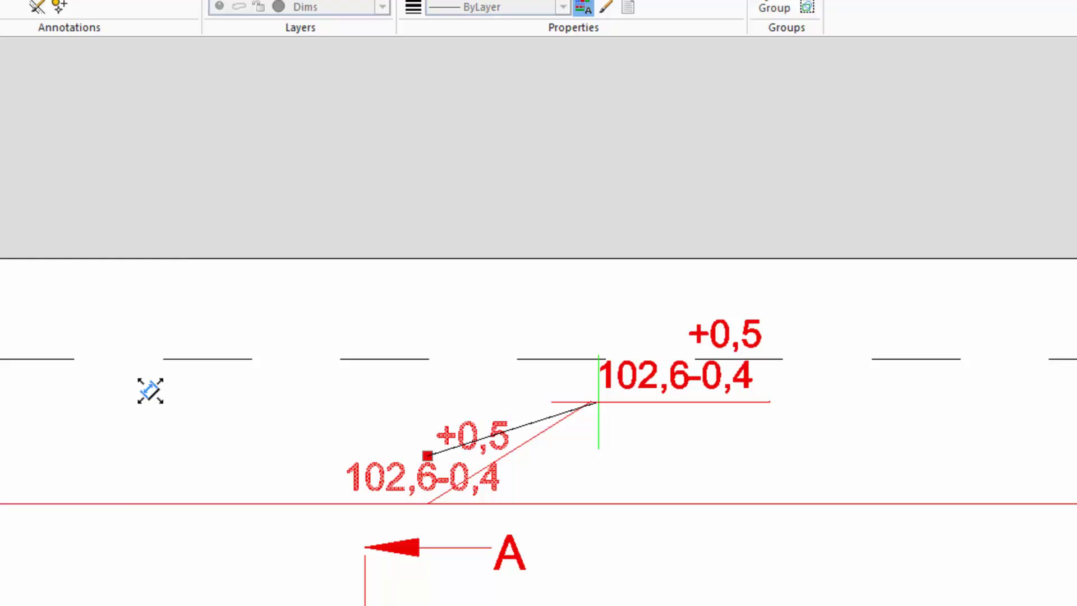
click(578, 402)
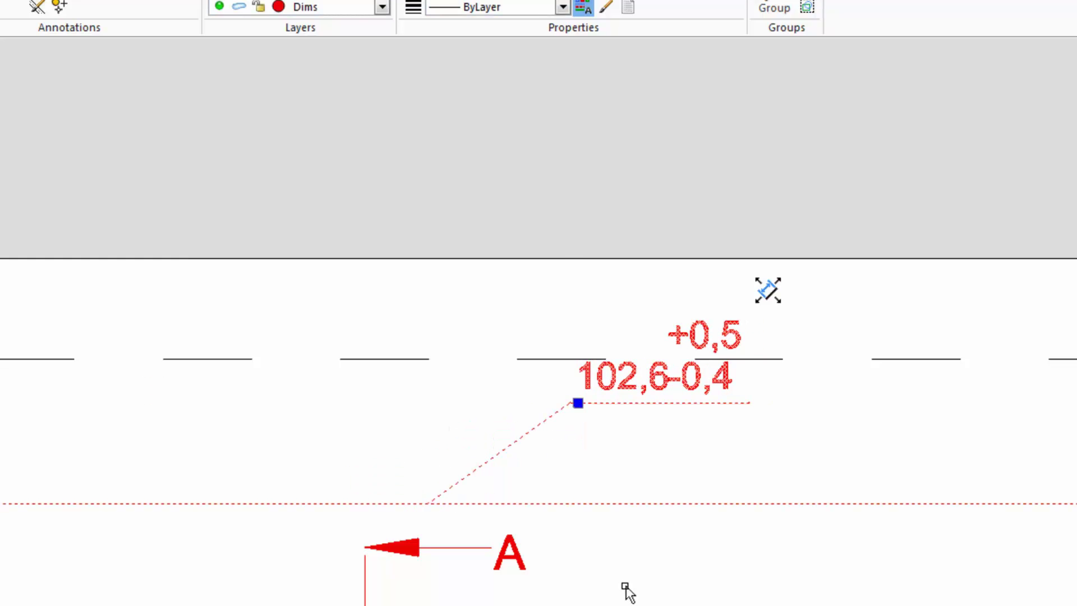
key(Escape)
double_click(689, 373)
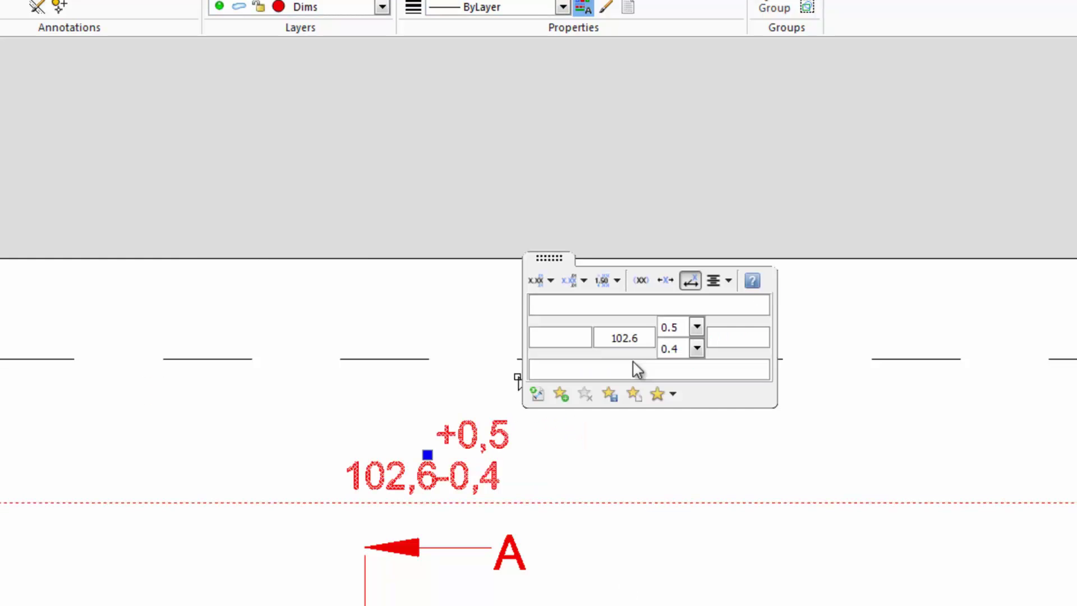
click(727, 281)
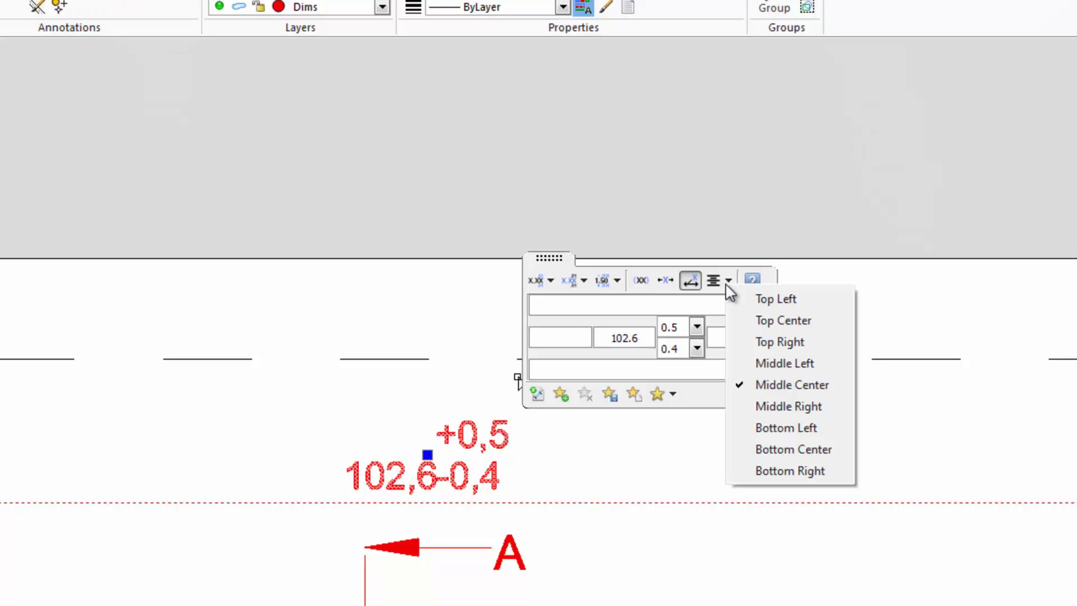
click(784, 428)
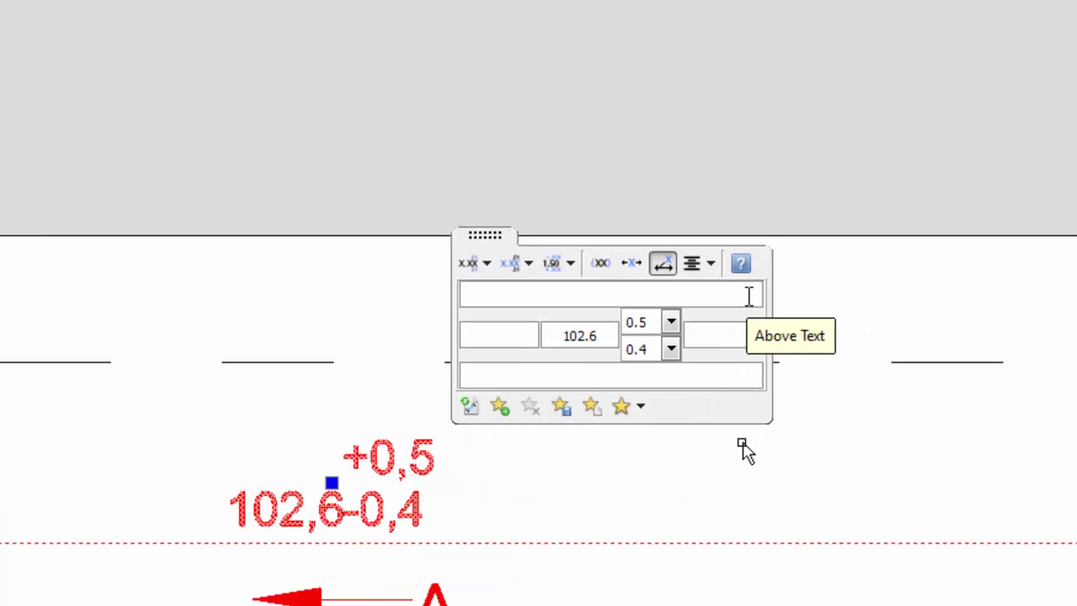
Open the ARES Commander Help page for the Dimension palette options.
click(712, 224)
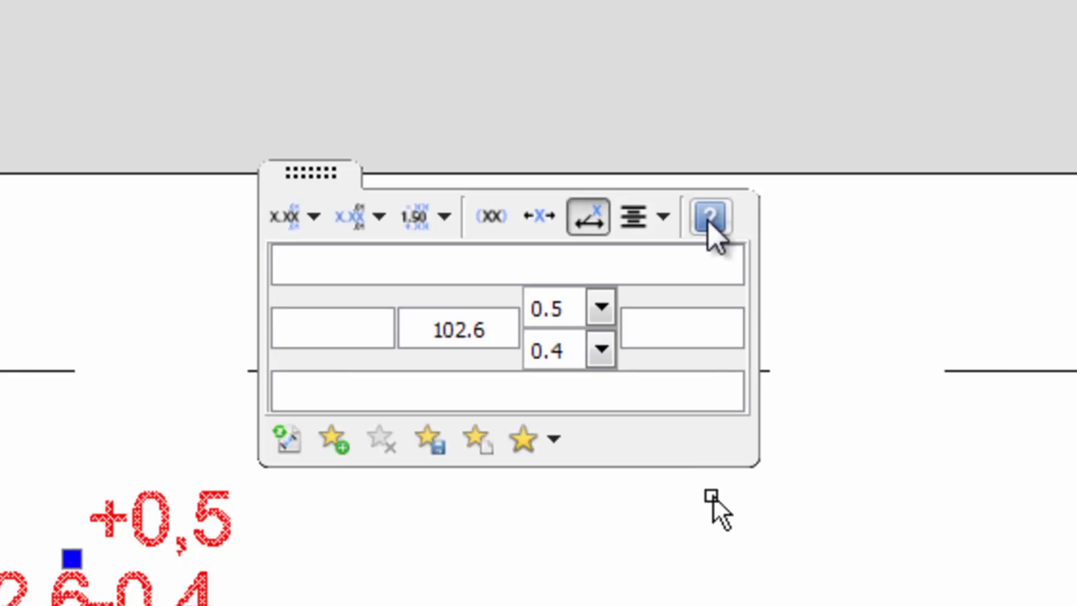